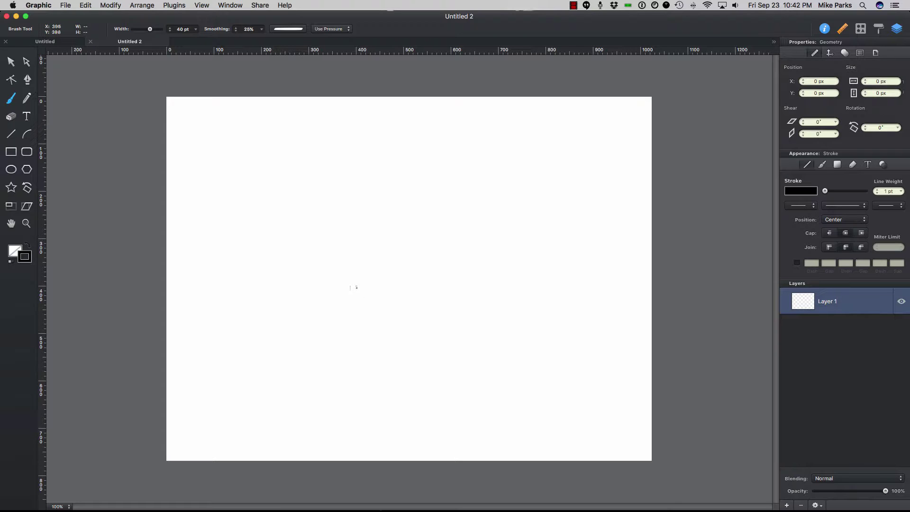
Brush a freehand 40 pt monogram: an M about 636 px tall with a long final leg, joined by B loops about 455 px wide.
{"action": "mouse_move", "coordinate": [357, 288]}
{"action": "left_mouse_down"}
{"action": "mouse_move", "coordinate": [350, 184]}
{"action": "mouse_move", "coordinate": [372, 158]}
{"action": "mouse_move", "coordinate": [410, 204]}
{"action": "mouse_move", "coordinate": [420, 154]}
{"action": "mouse_move", "coordinate": [440, 123]}
{"action": "mouse_move", "coordinate": [504, 428]}
{"action": "left_mouse_up"}
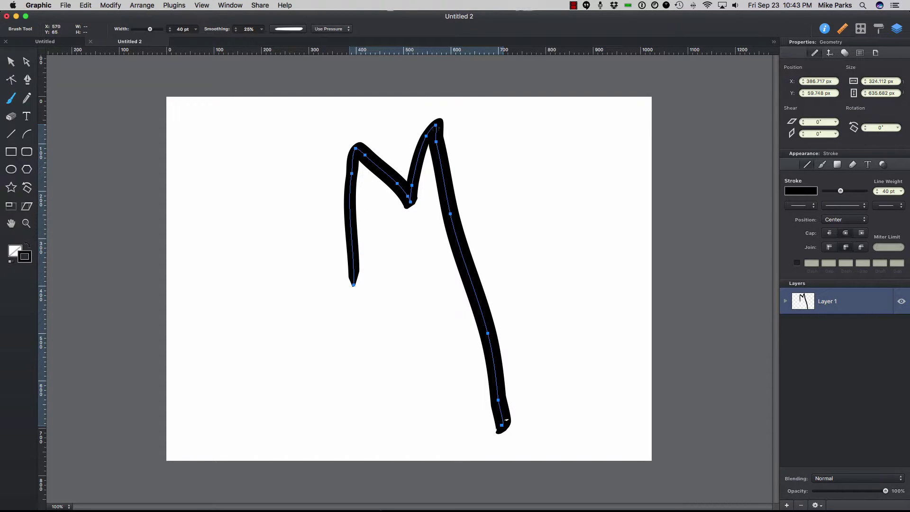
{"action": "mouse_move", "coordinate": [442, 124]}
{"action": "left_mouse_down"}
{"action": "mouse_move", "coordinate": [462, 113]}
{"action": "mouse_move", "coordinate": [550, 159]}
{"action": "mouse_move", "coordinate": [470, 241]}
{"action": "mouse_move", "coordinate": [553, 313]}
{"action": "mouse_move", "coordinate": [347, 415]}
{"action": "left_mouse_up"}
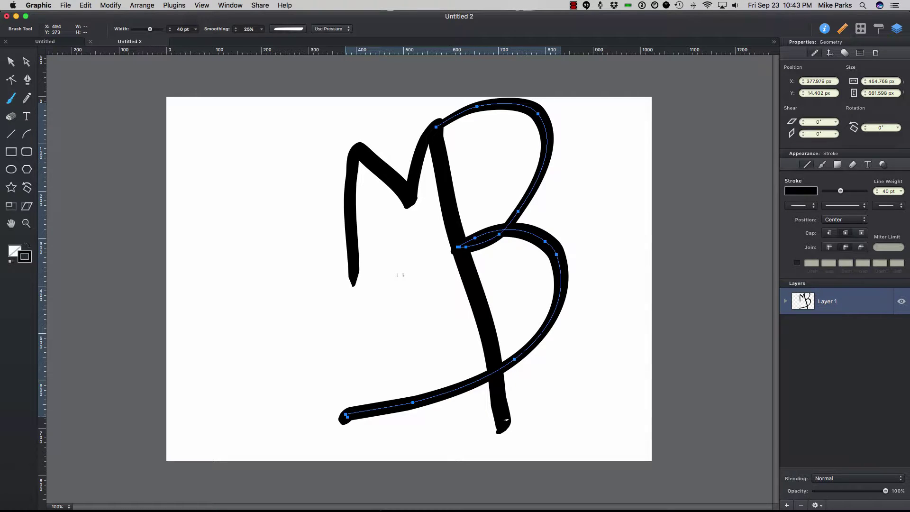
{"action": "scroll", "coordinate": [234, 143], "scroll_direction": "down", "scroll_amount": 1}
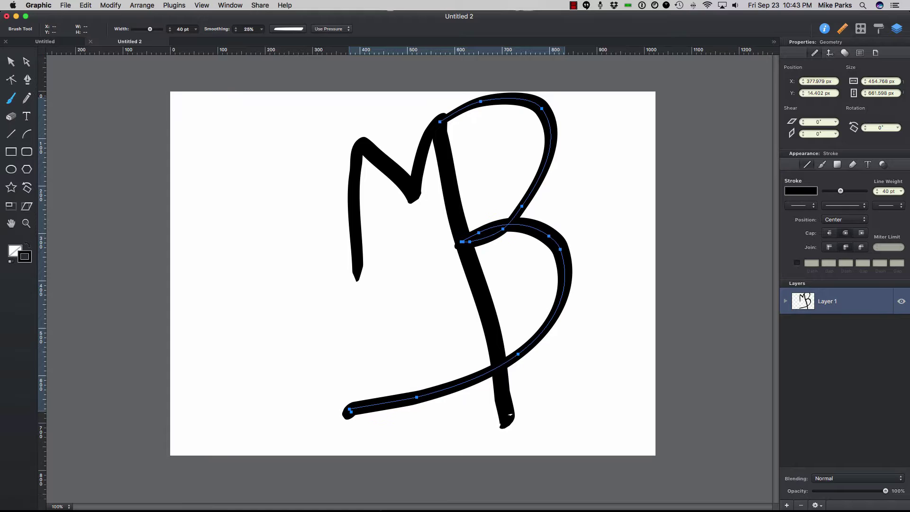
Save the drawing as Logo on the Desktop.
{"action": "left_click", "coordinate": [66, 5]}
{"action": "left_click", "coordinate": [81, 100]}
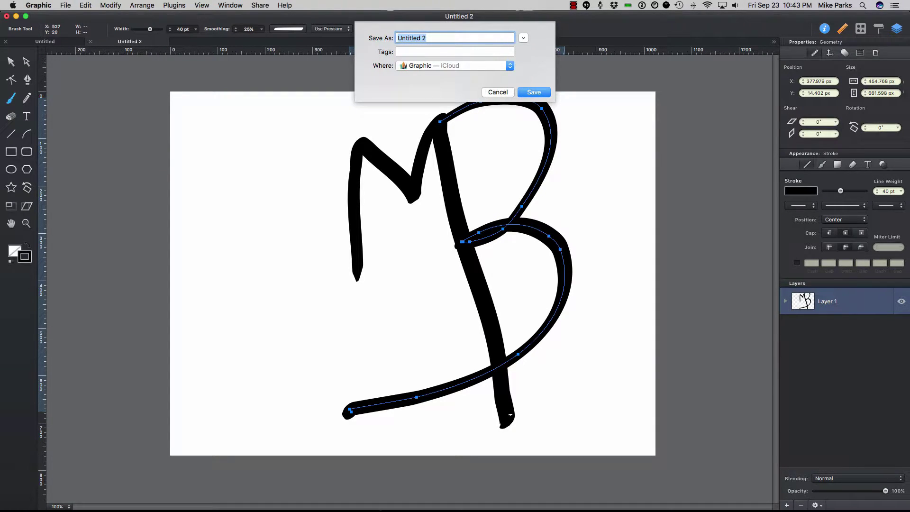
{"action": "left_click", "coordinate": [523, 38]}
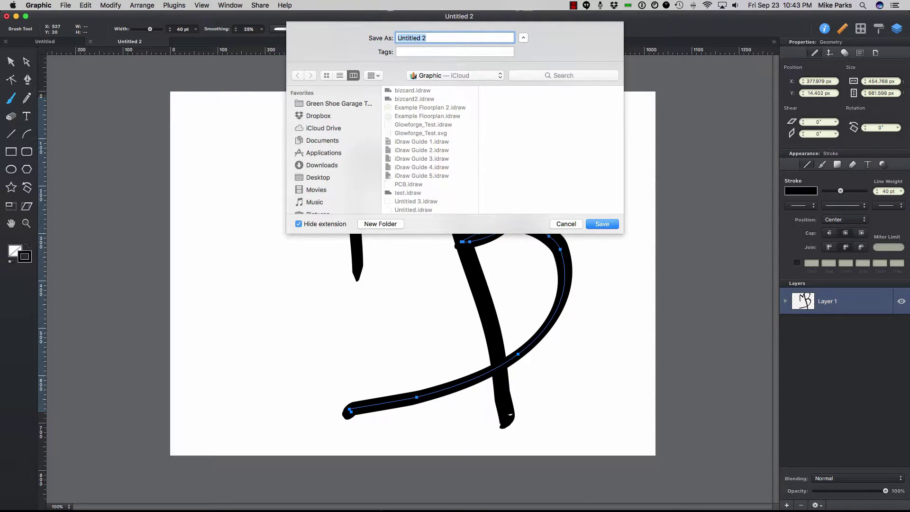
{"action": "left_click", "coordinate": [318, 177]}
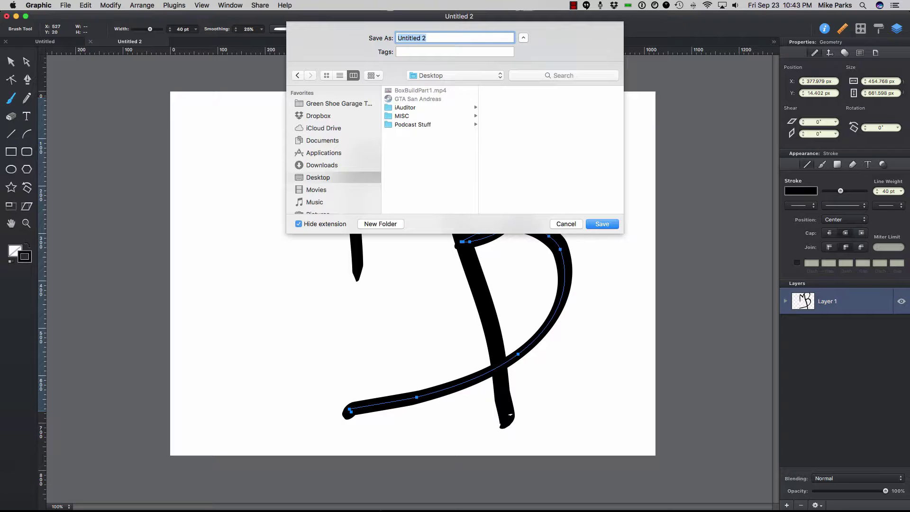
{"action": "type", "text": "Logo"}
{"action": "key", "text": "Return"}
Export all objects as an SVG at 100% scale, named Logo, to the Desktop.
{"action": "left_click", "coordinate": [65, 5]}
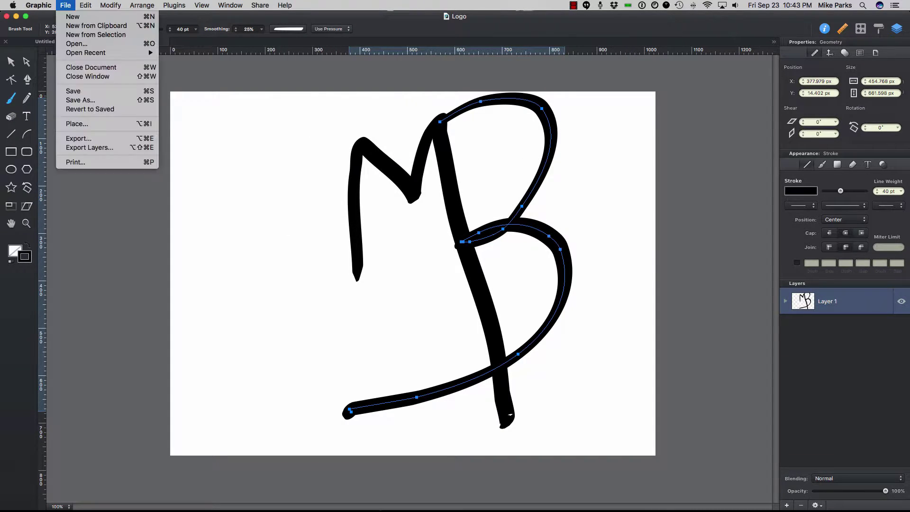
{"action": "left_click", "coordinate": [78, 139]}
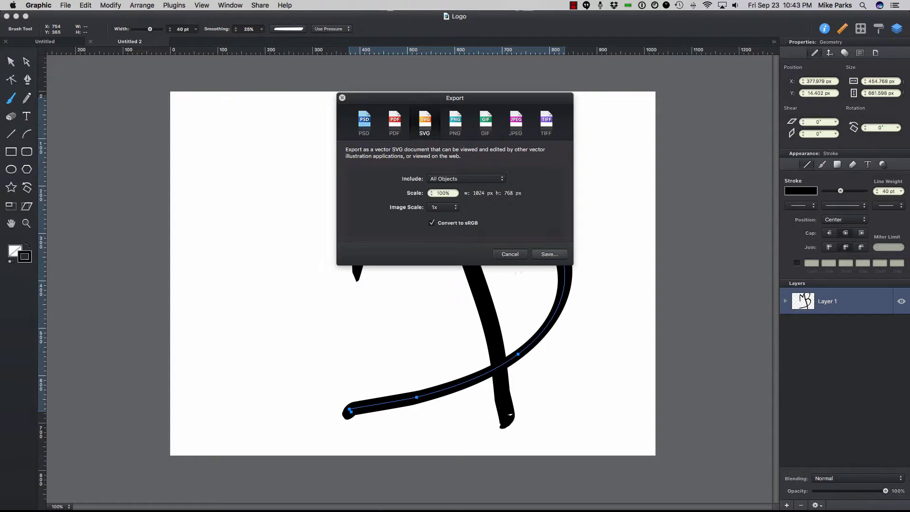
{"action": "left_click", "coordinate": [549, 254]}
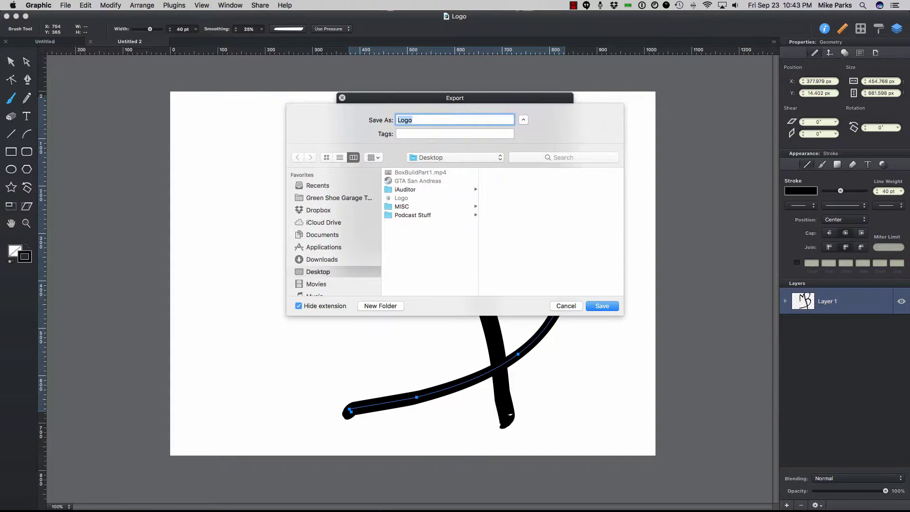
{"action": "left_click", "coordinate": [610, 307]}
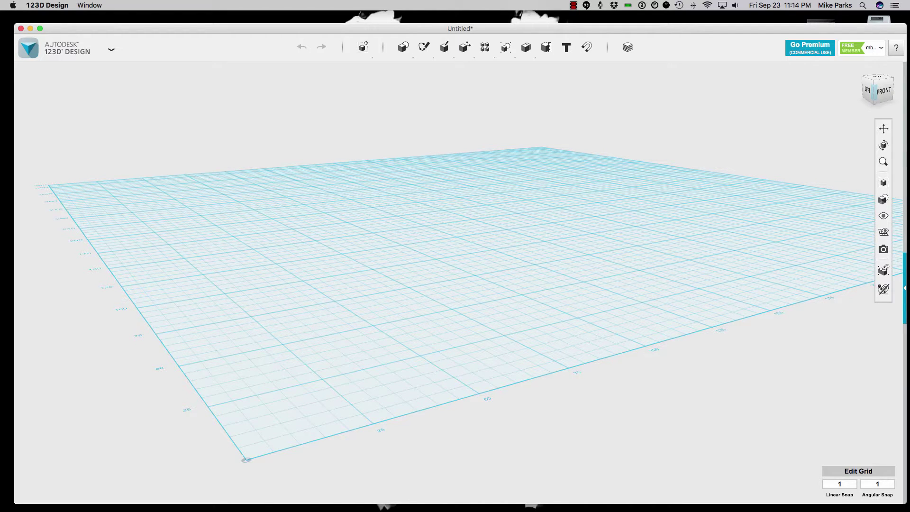
Switch to 123D Design and import MBPLogo_vectorized.svg from the Desktop as a solid.
{"action": "left_click", "coordinate": [111, 49]}
{"action": "mouse_move", "coordinate": [36, 149]}
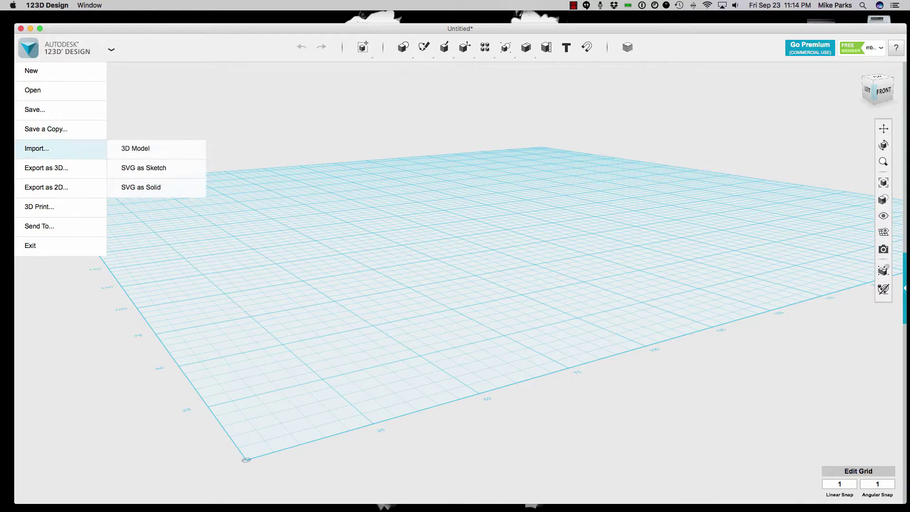
{"action": "left_click", "coordinate": [141, 188]}
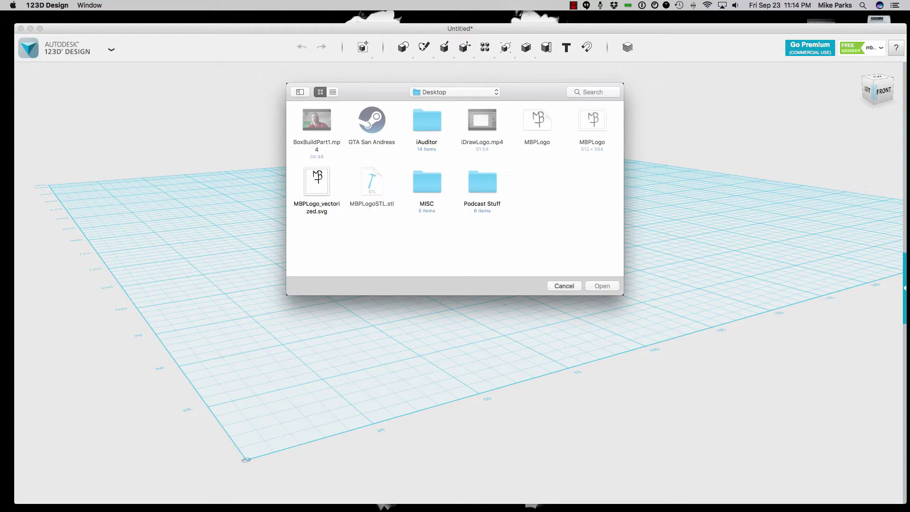
{"action": "double_click", "coordinate": [318, 184]}
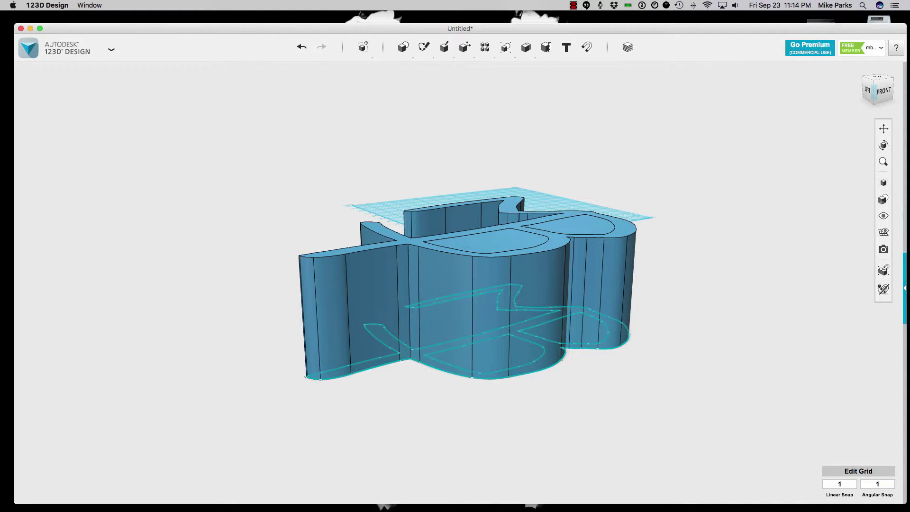
Delete the two solid bodies filling the upper and lower loops of the B.
{"action": "left_click", "coordinate": [884, 145]}
{"action": "left_click_drag", "start_coordinate": [638, 256], "coordinate": [702, 274]}
{"action": "left_click_drag", "start_coordinate": [518, 294], "coordinate": [538, 308]}
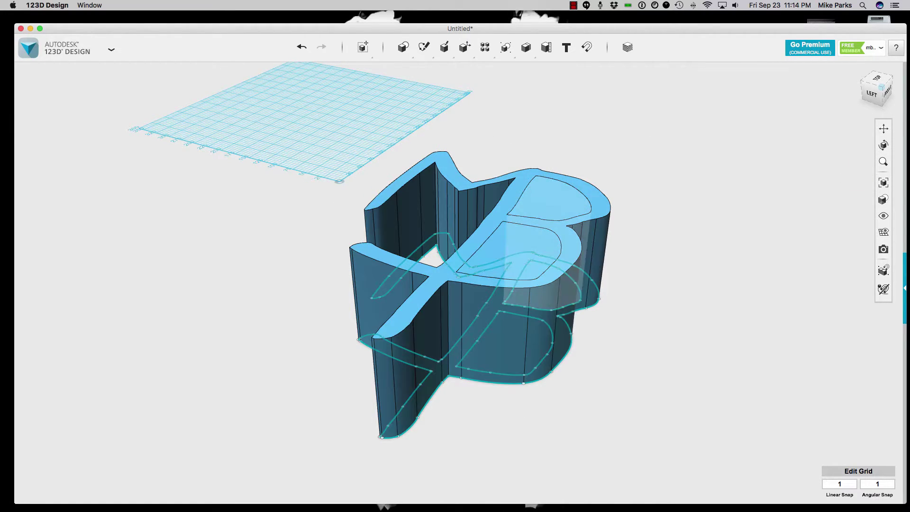
{"action": "left_click", "coordinate": [552, 201]}
{"action": "left_click", "coordinate": [553, 201]}
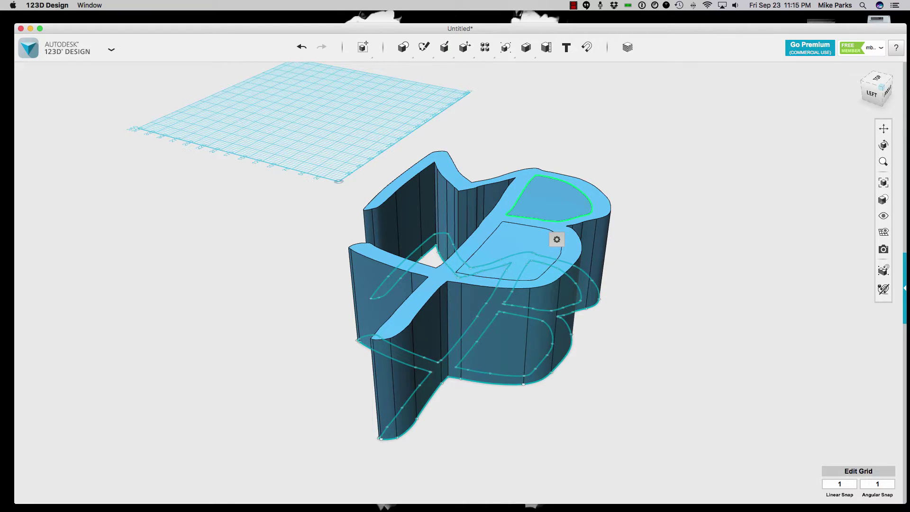
{"action": "left_click", "coordinate": [552, 201]}
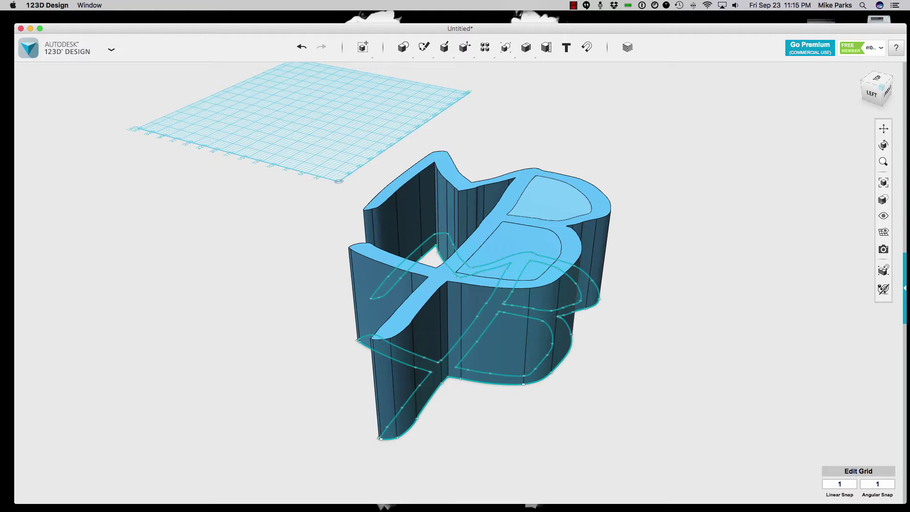
{"action": "scroll", "coordinate": [537, 204], "scroll_direction": "up", "scroll_amount": 1}
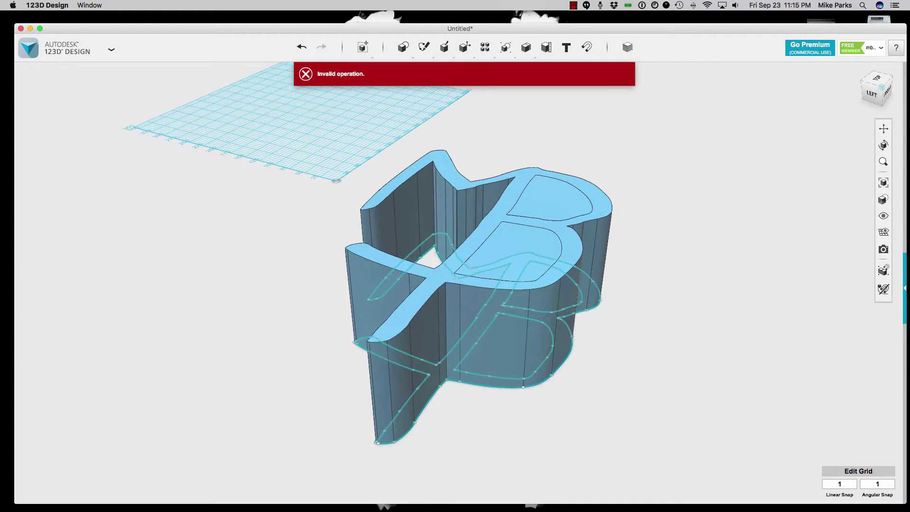
{"action": "left_click", "coordinate": [505, 209]}
{"action": "left_click", "coordinate": [550, 202]}
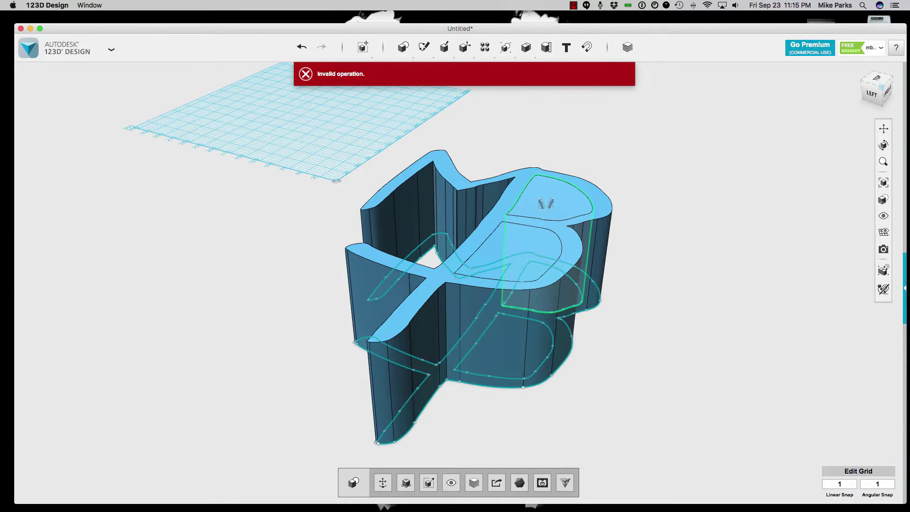
{"action": "key", "text": "Delete"}
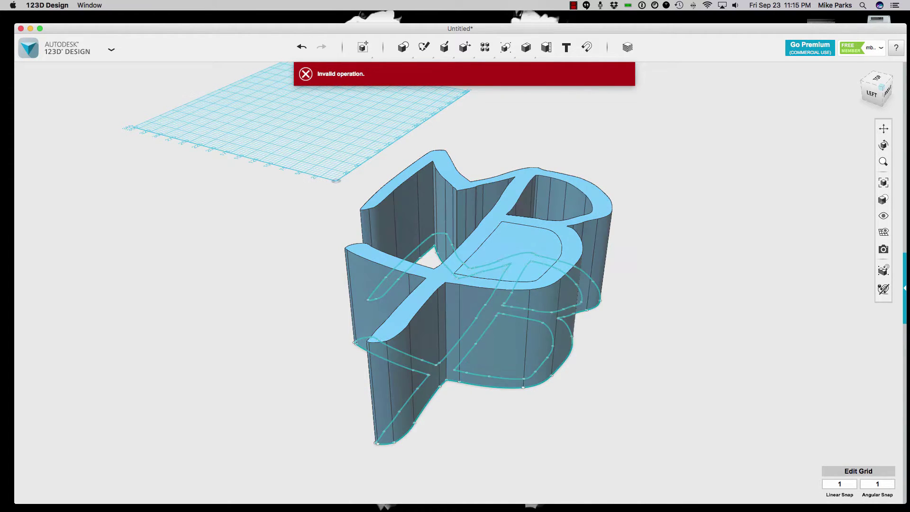
{"action": "left_click", "coordinate": [524, 253]}
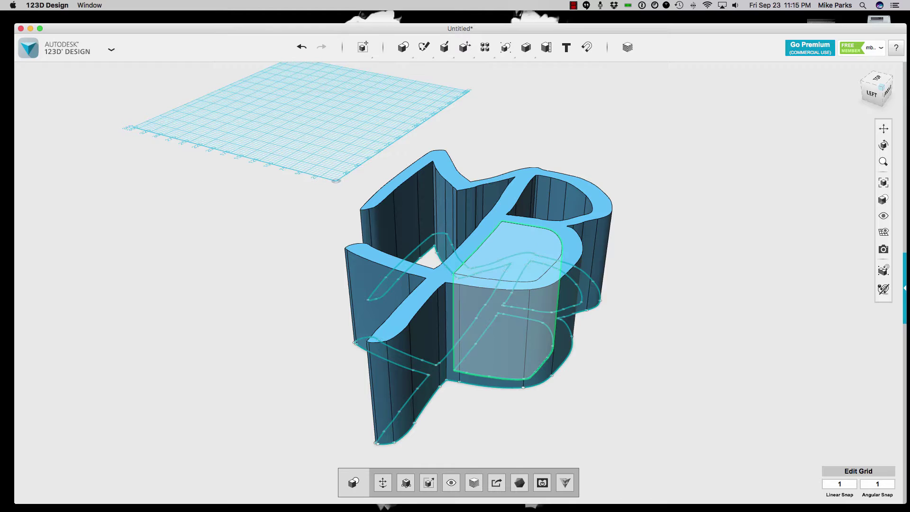
{"action": "key", "text": "Delete"}
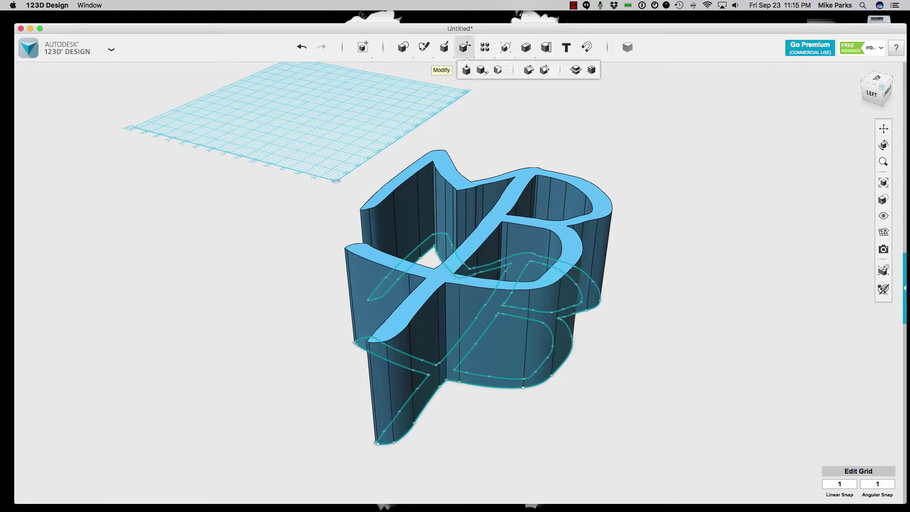
Extrude the logo's top face by -50 mm to cut down its height.
{"action": "mouse_move", "coordinate": [445, 47]}
{"action": "left_click", "coordinate": [446, 70]}
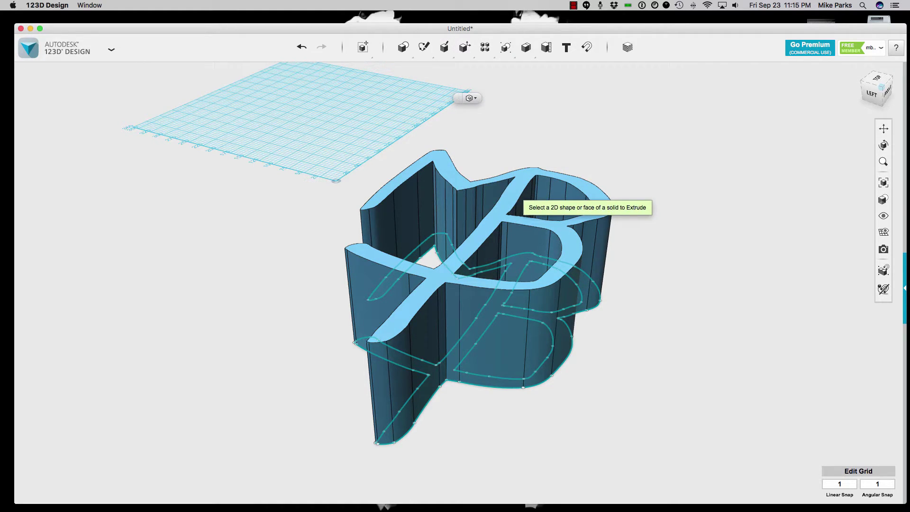
{"action": "left_click", "coordinate": [516, 190]}
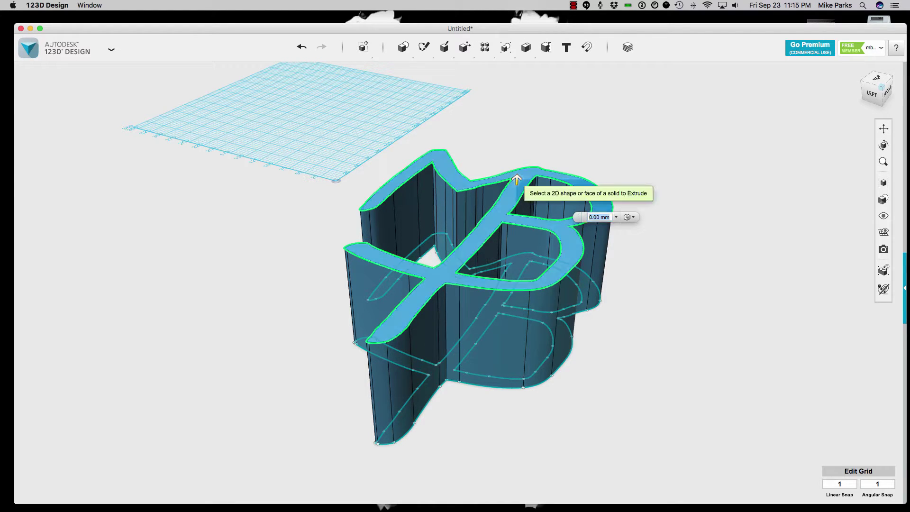
{"action": "left_click", "coordinate": [592, 217]}
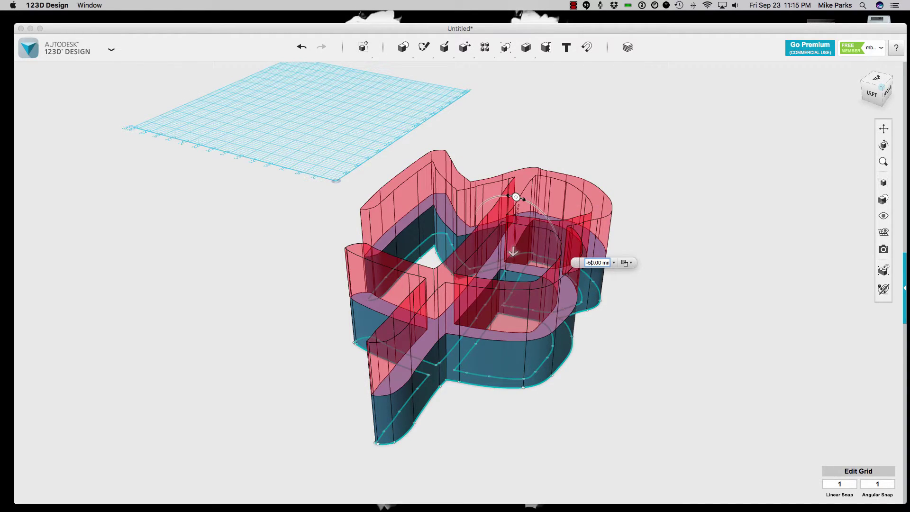
{"action": "key", "text": "Return"}
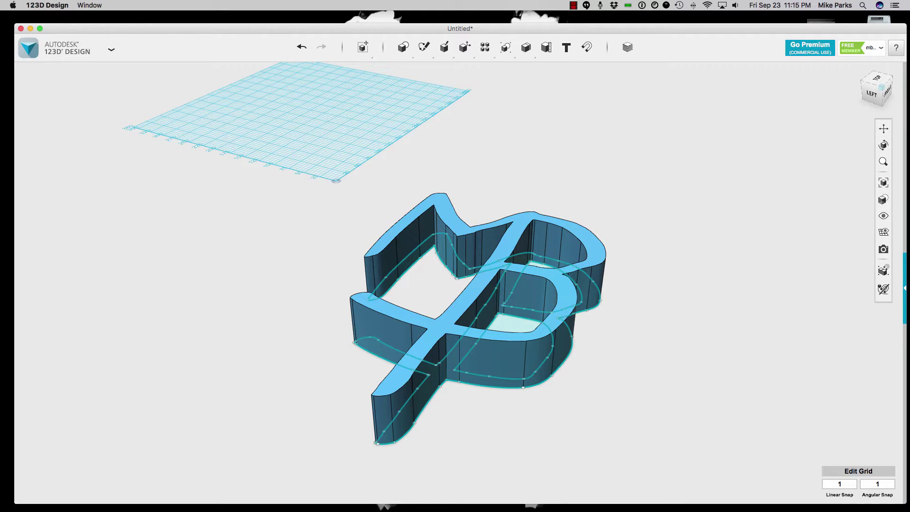
Export the logo as an STL with Fine mesh tessellation, saving it as Logo on the iPhoto drive.
{"action": "left_click", "coordinate": [884, 145]}
{"action": "left_click_drag", "start_coordinate": [621, 217], "coordinate": [590, 212]}
{"action": "right_click_drag", "start_coordinate": [590, 212], "coordinate": [499, 302]}
{"action": "left_click", "coordinate": [111, 49]}
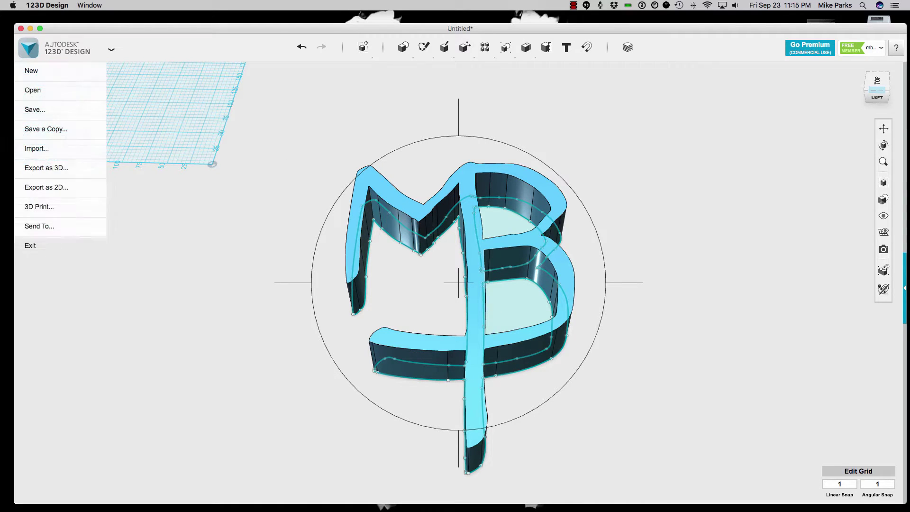
{"action": "mouse_move", "coordinate": [61, 169]}
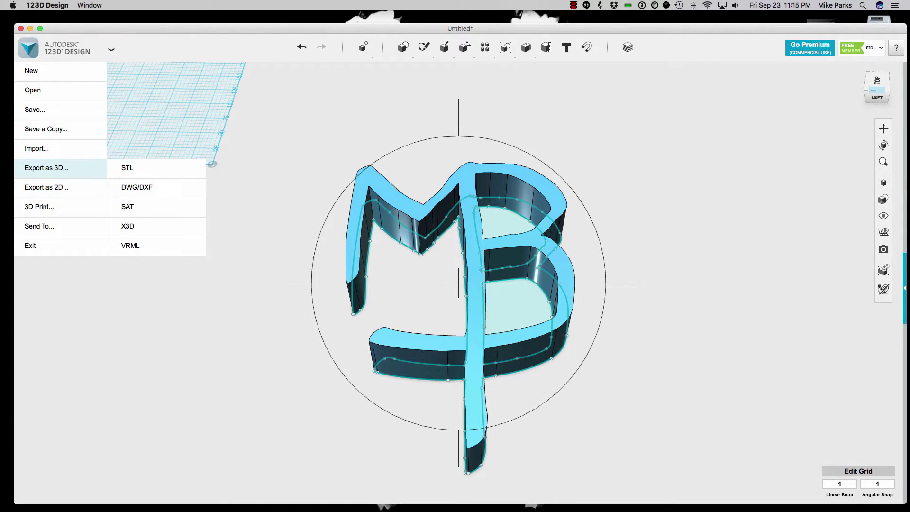
{"action": "left_click", "coordinate": [127, 168]}
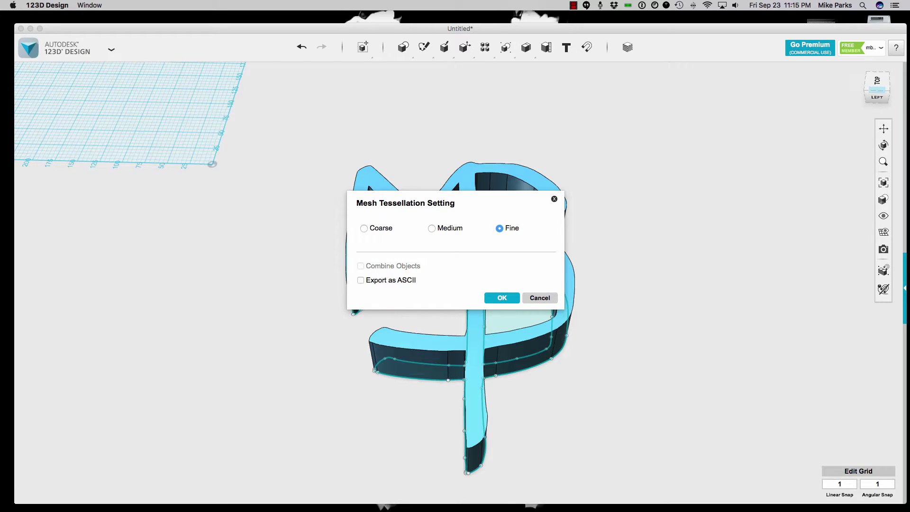
{"action": "key", "text": "Return"}
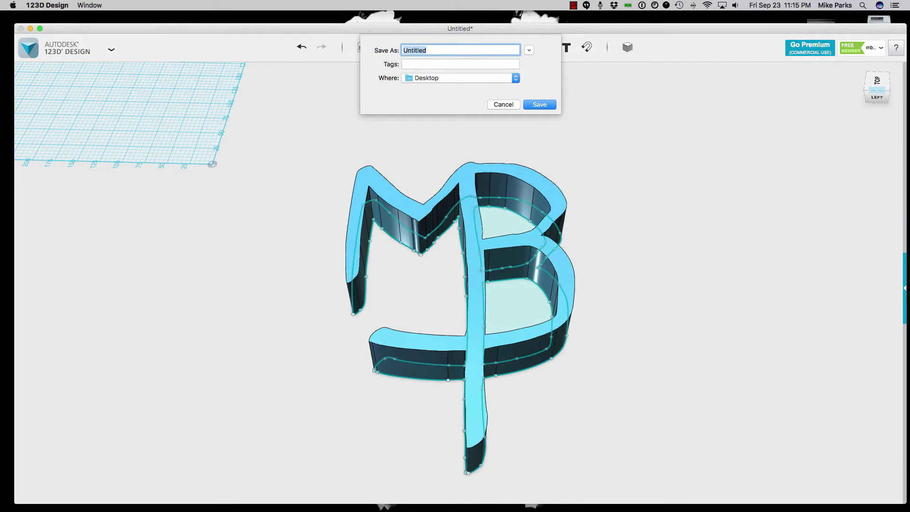
{"action": "left_click", "coordinate": [461, 78]}
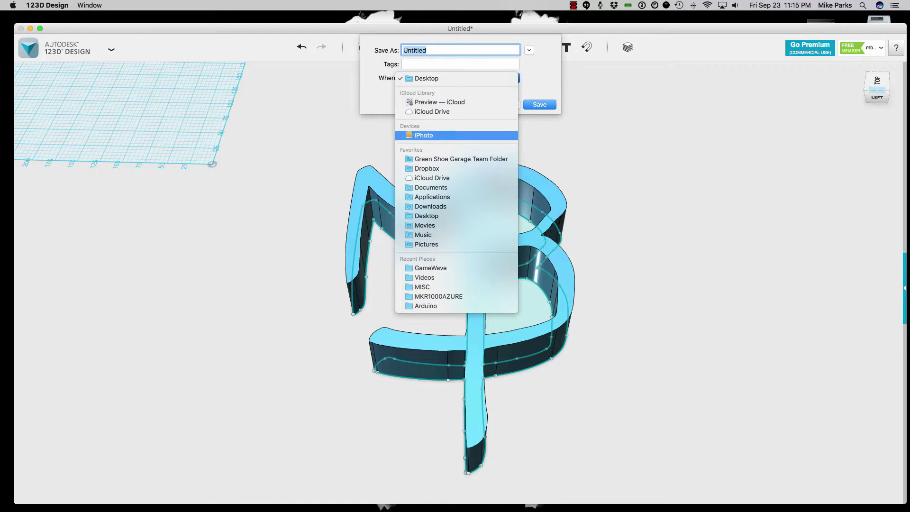
{"action": "left_click", "coordinate": [456, 135]}
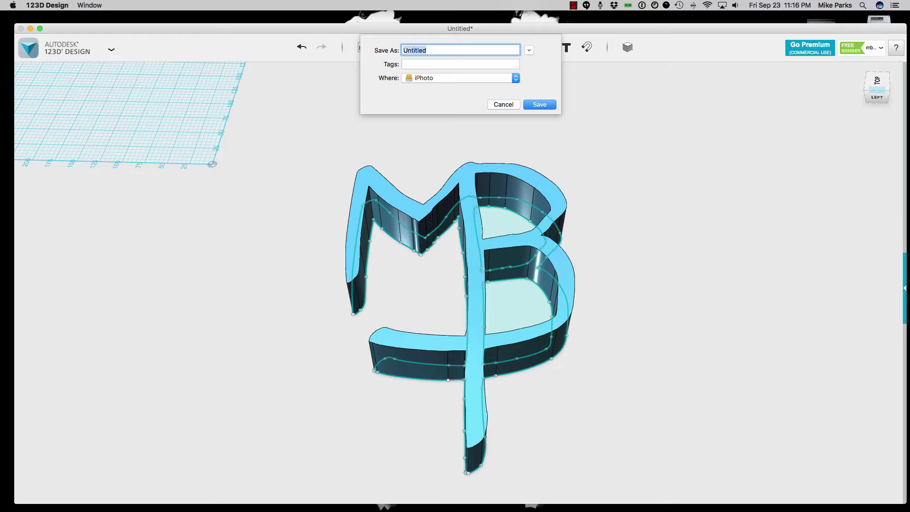
{"action": "type", "text": "Logo"}
{"action": "key", "text": "Return"}
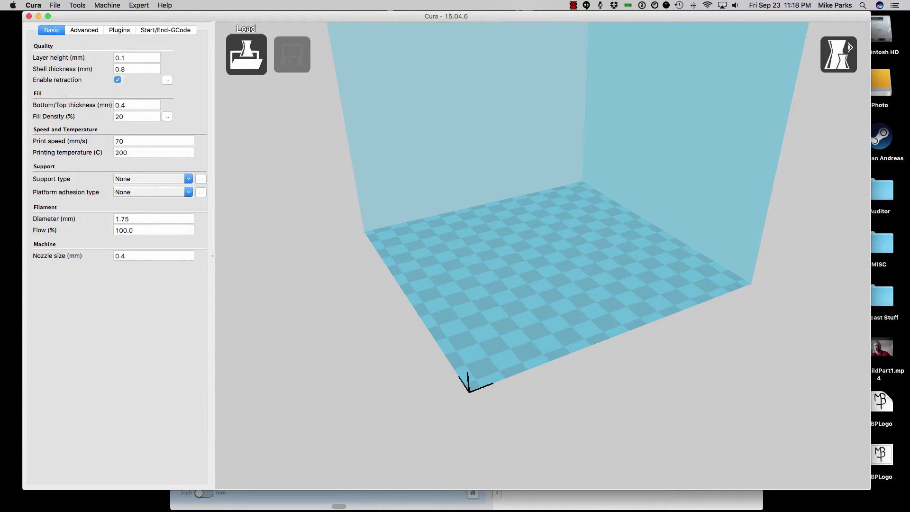
Switch to Cura and load the model MBPLogoSTL.stl from the Desktop.
{"action": "left_click", "coordinate": [246, 54]}
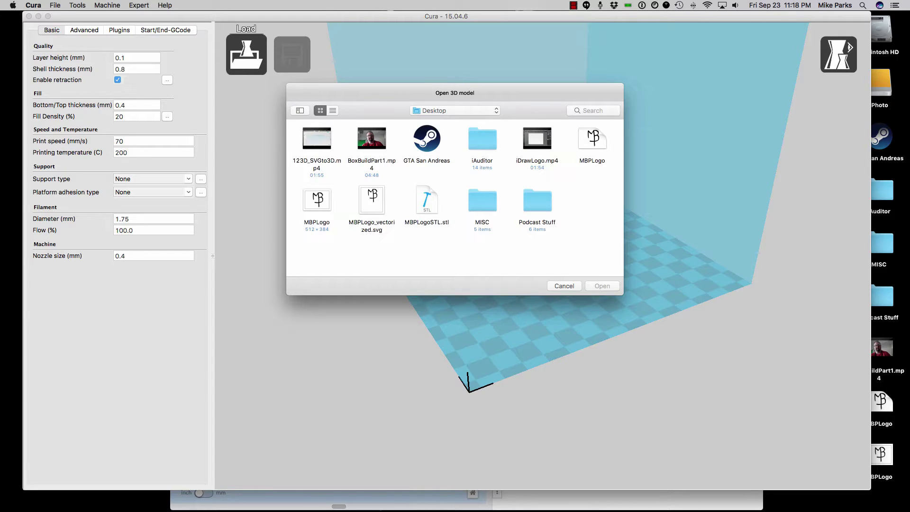
{"action": "left_click", "coordinate": [427, 201]}
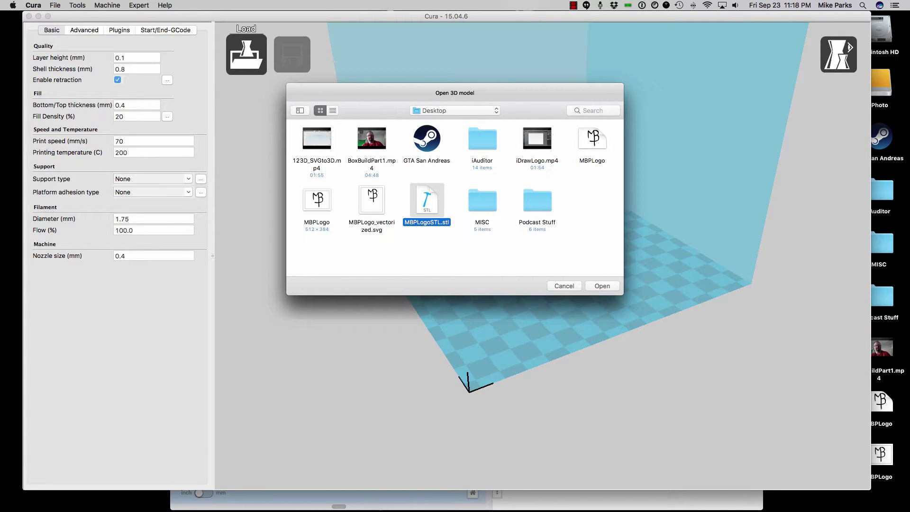
{"action": "key", "text": "Return"}
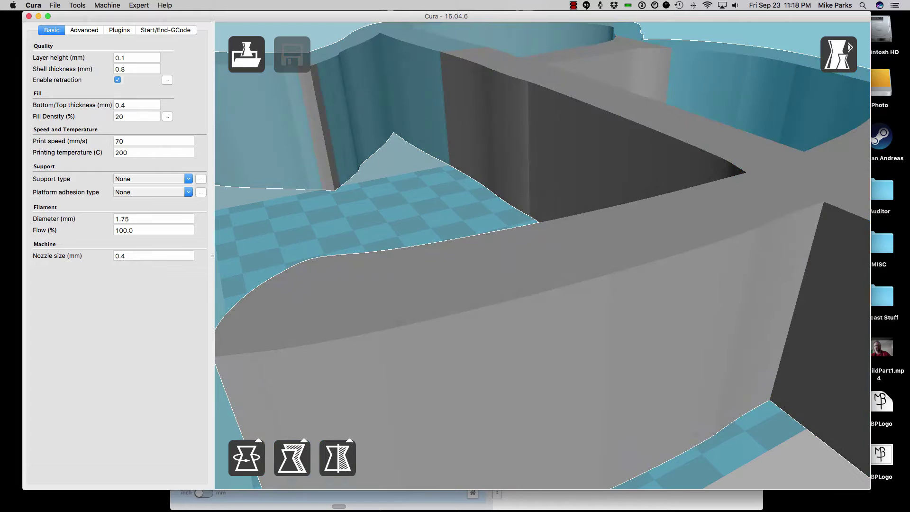
Scale the logo model uniformly to 0.15 so it fits on the print bed.
{"action": "left_click", "coordinate": [292, 458]}
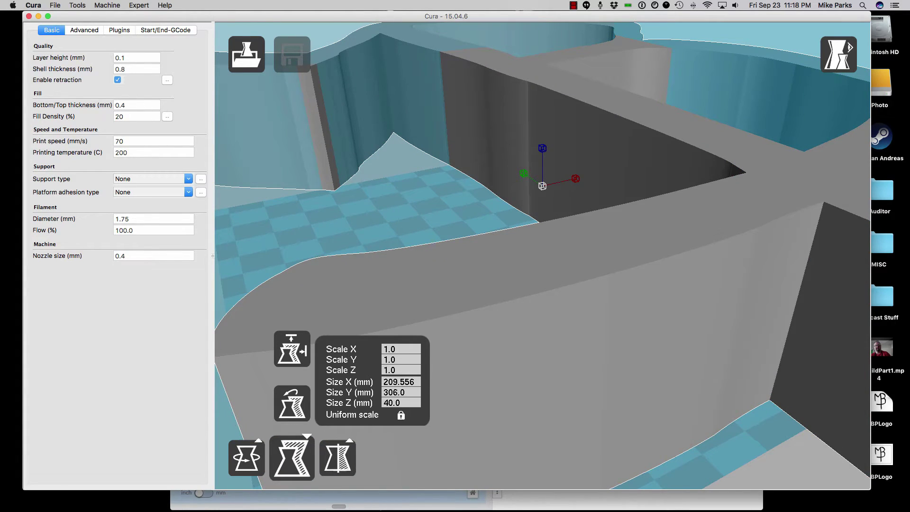
{"action": "left_click", "coordinate": [401, 350]}
{"action": "key", "text": "BackSpace"}
{"action": "key", "text": "BackSpace"}
{"action": "key", "text": "BackSpace"}
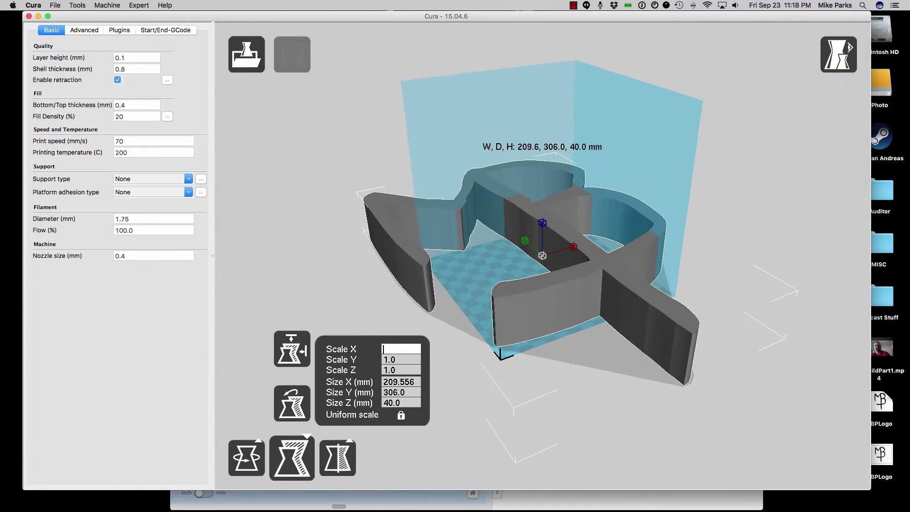
{"action": "type", "text": "0.15"}
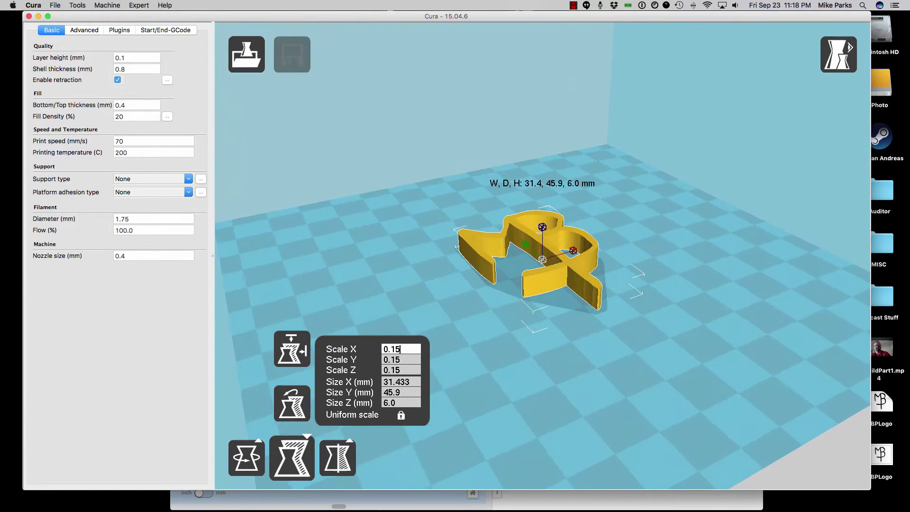
{"action": "key", "text": "Escape"}
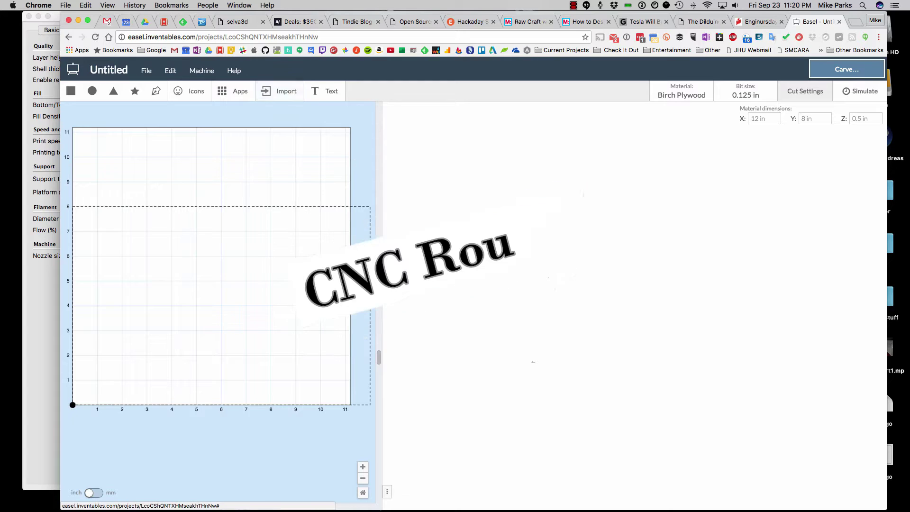
Switch to Easel in the browser and import MBPLogo_vectorized.svg from the Desktop as an SVG design.
{"action": "left_click", "coordinate": [280, 91]}
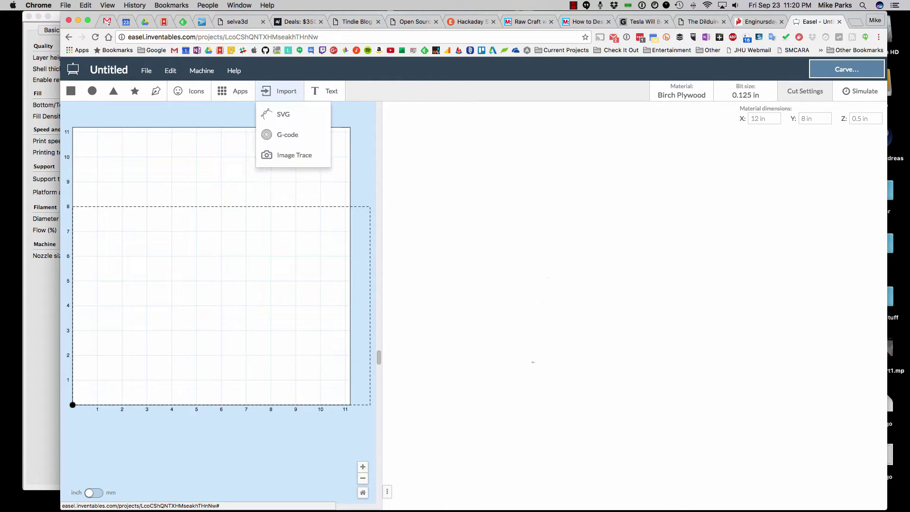
{"action": "left_click", "coordinate": [283, 114]}
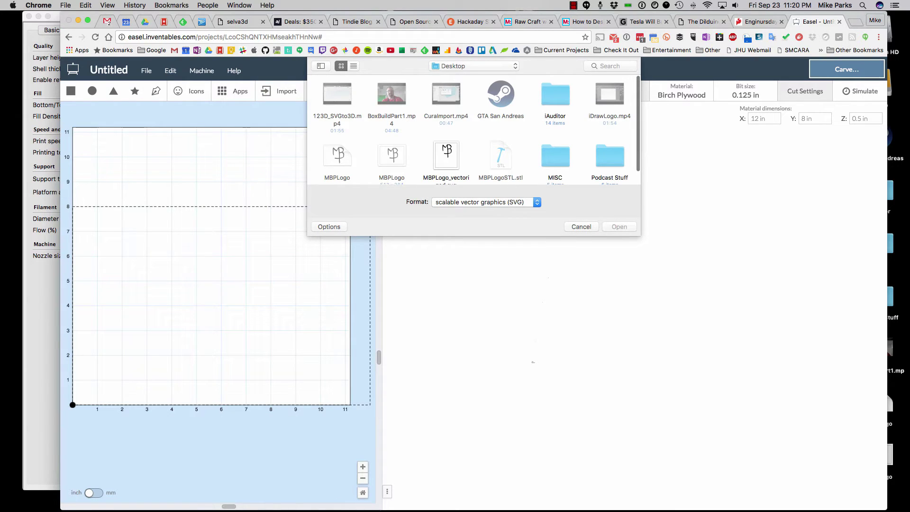
{"action": "scroll", "coordinate": [478, 129], "scroll_direction": "down", "scroll_amount": 1}
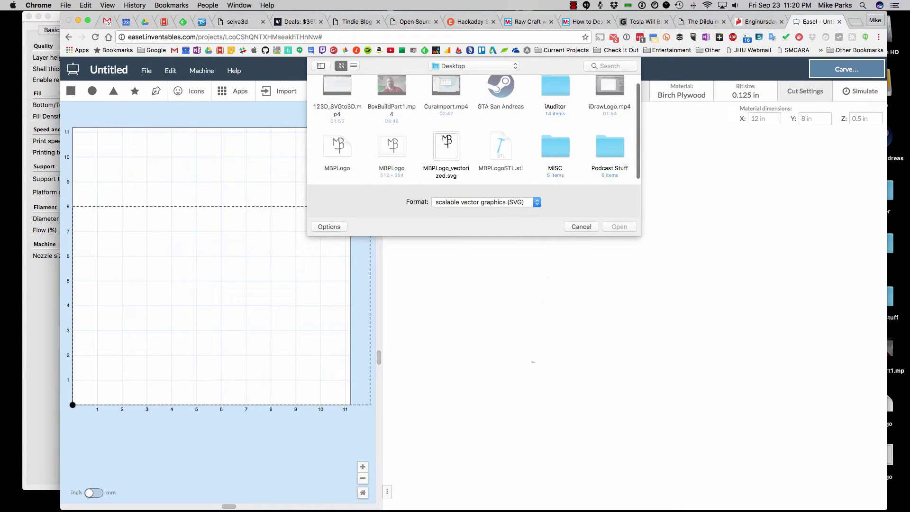
{"action": "double_click", "coordinate": [446, 147]}
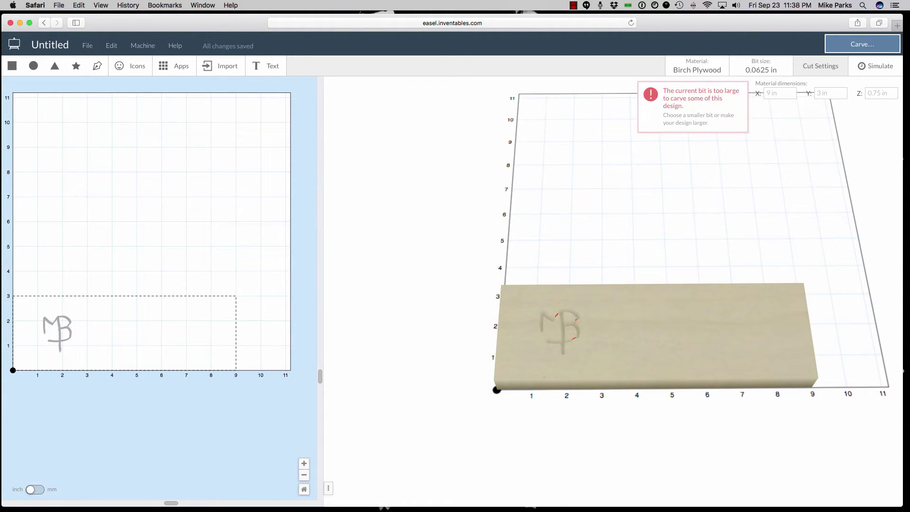
Select the logo and try a cut depth of 0.15 in before setting it to about 0.229 in, checking the carve preview.
{"action": "scroll", "coordinate": [613, 290], "scroll_direction": "down", "scroll_amount": 1}
{"action": "scroll", "coordinate": [613, 290], "scroll_direction": "up", "scroll_amount": 10}
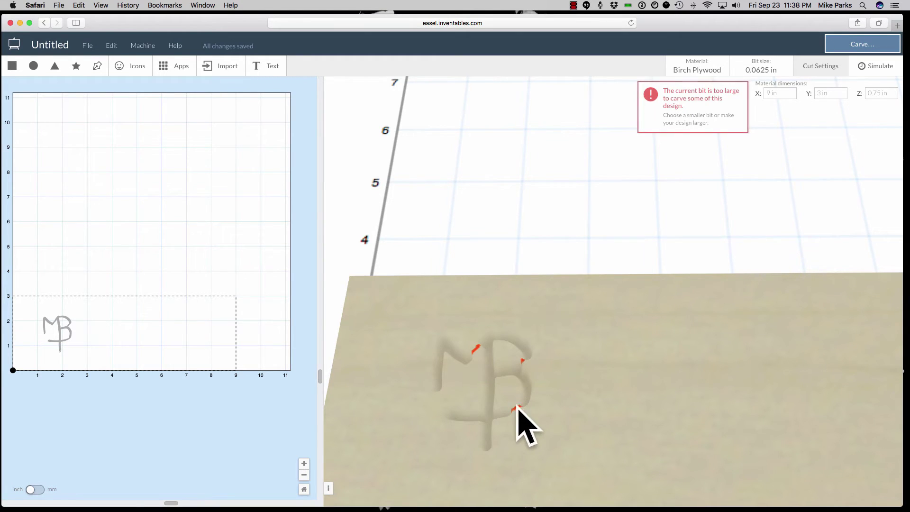
{"action": "left_click", "coordinate": [673, 131]}
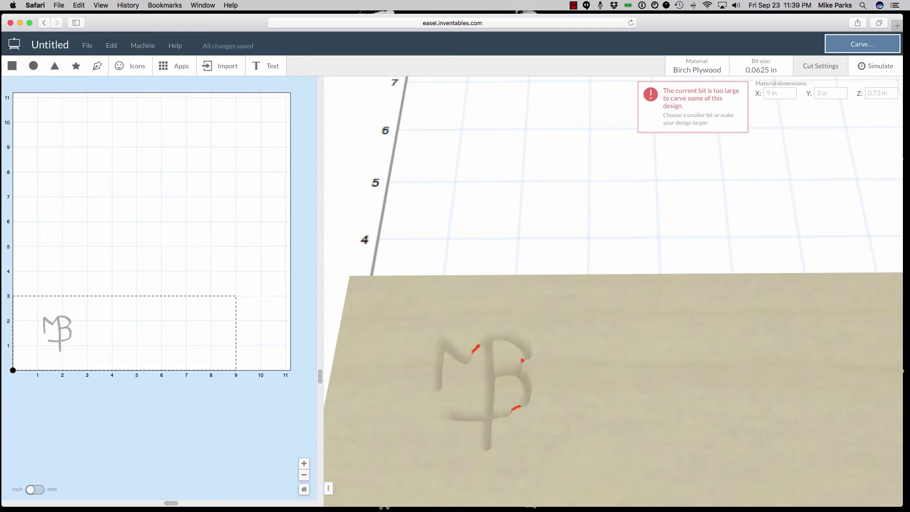
{"action": "left_click_drag", "start_coordinate": [32, 284], "coordinate": [151, 438]}
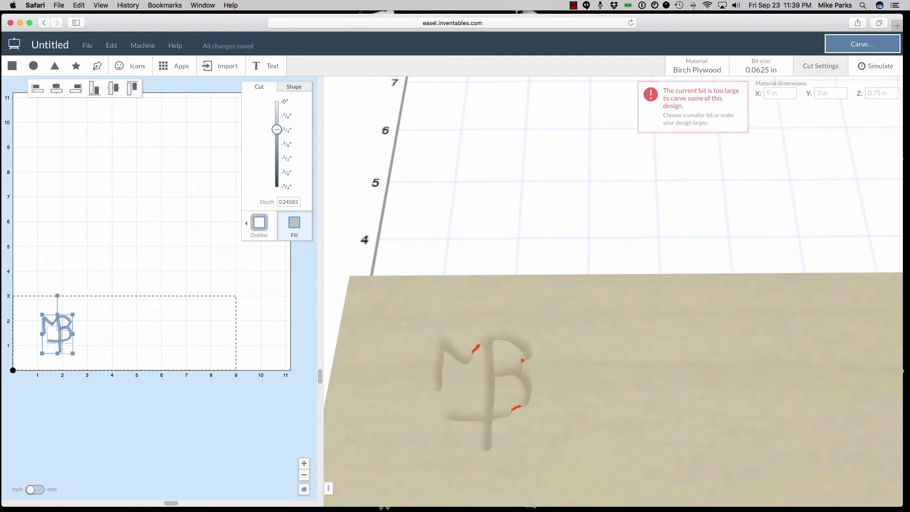
{"action": "left_click_drag", "start_coordinate": [277, 129], "coordinate": [277, 118]}
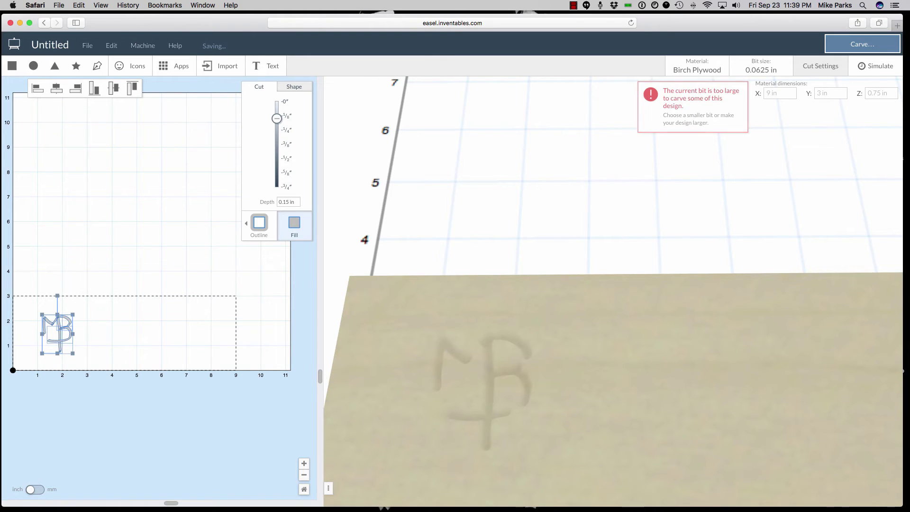
{"action": "left_click_drag", "start_coordinate": [277, 118], "coordinate": [277, 128]}
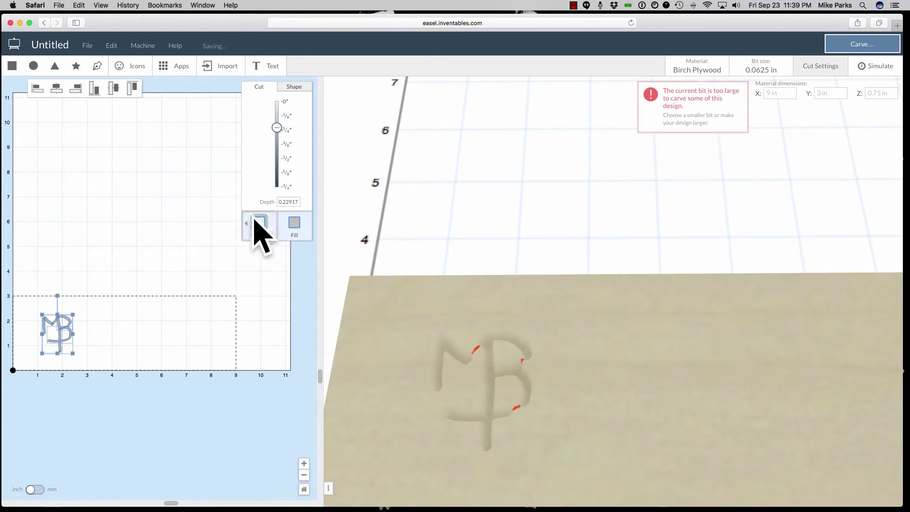